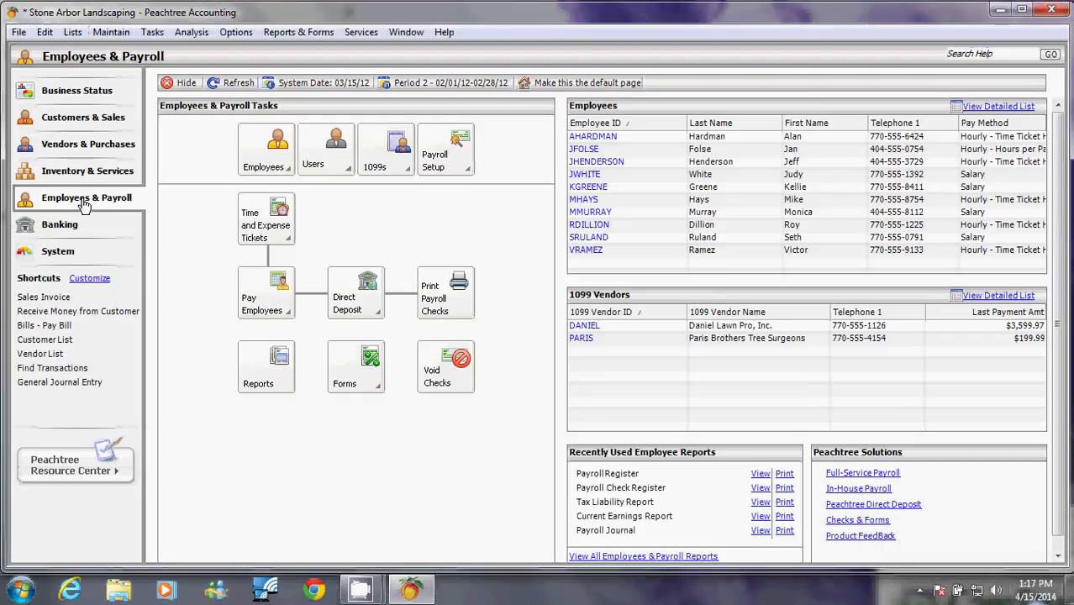
- Bring up Stone Arbor Landscaping's User Security list through Maintain > Users > Set Up Security
click(319, 157)
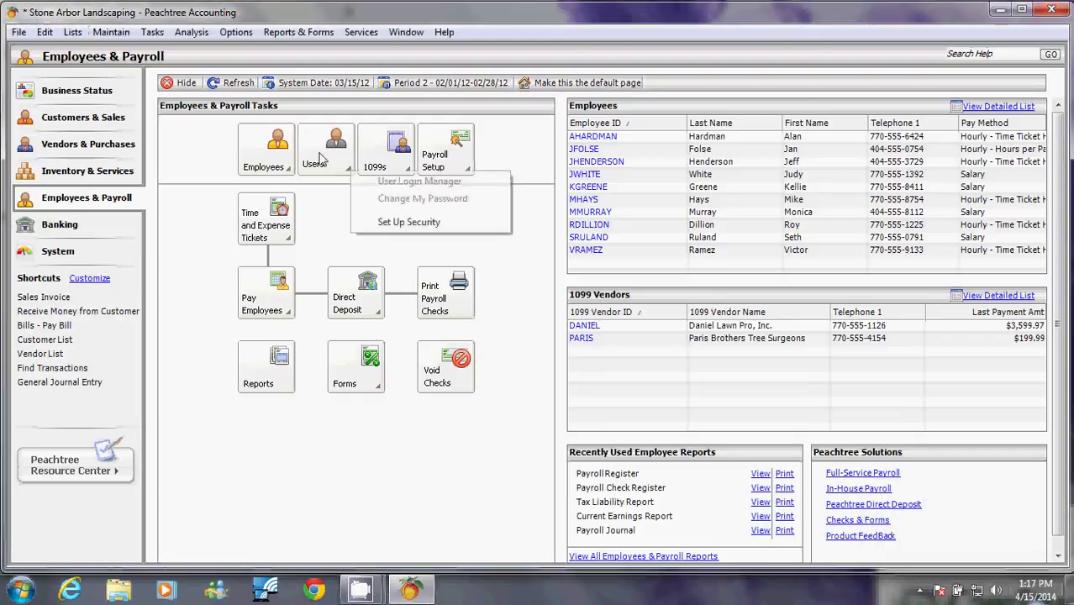
click(412, 223)
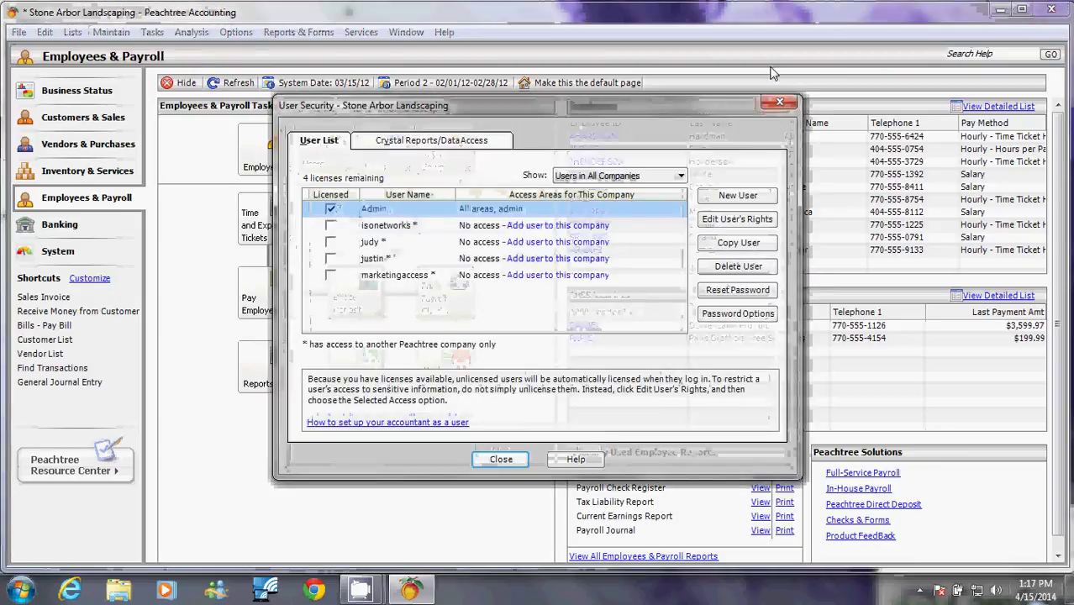
click(774, 105)
click(111, 32)
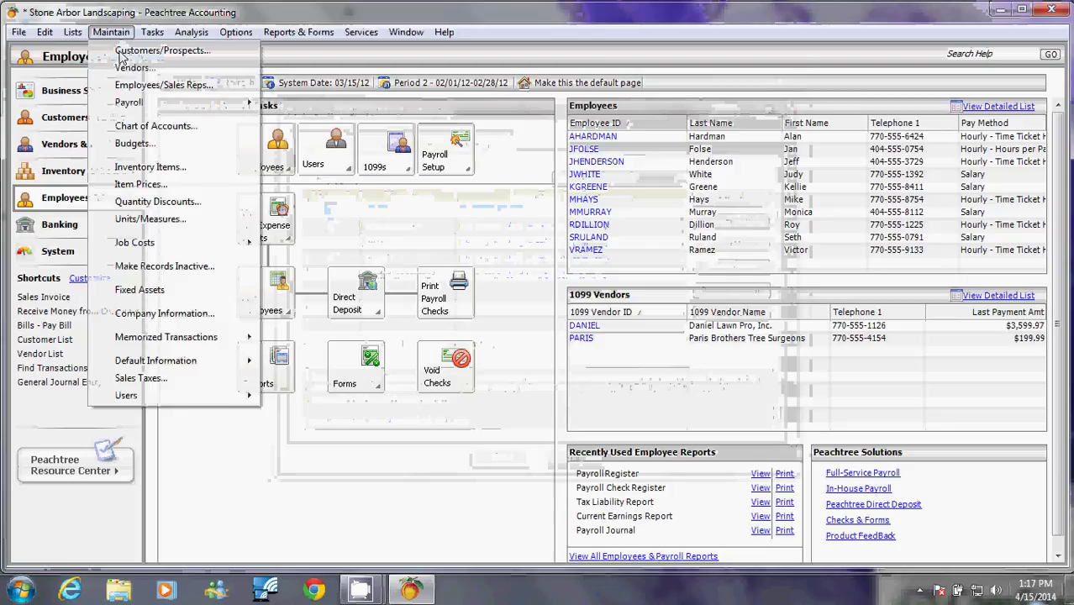
mouse_move(168, 395)
click(336, 434)
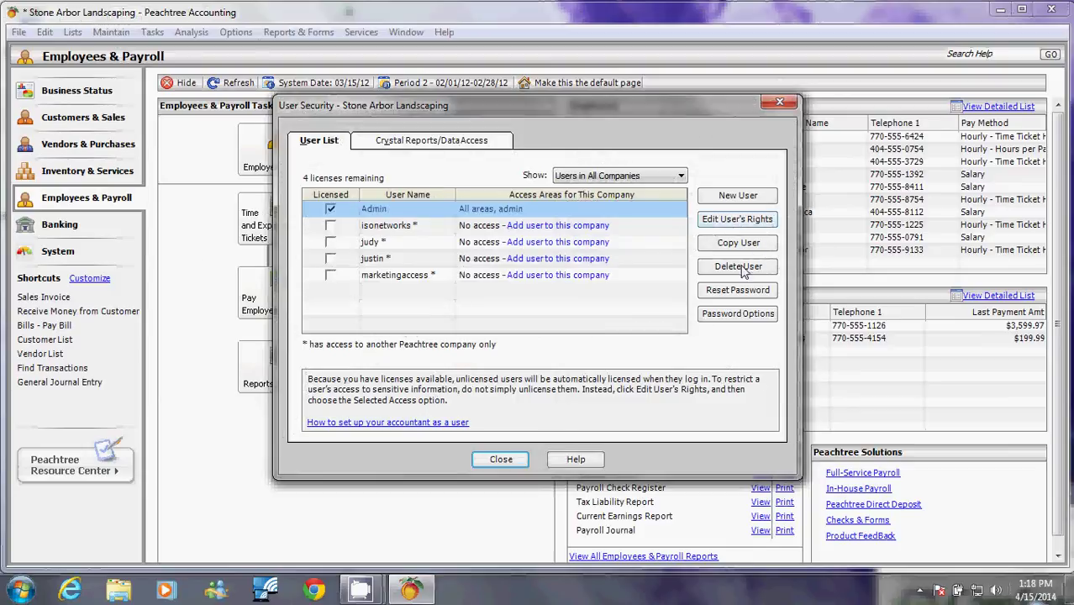
click(739, 315)
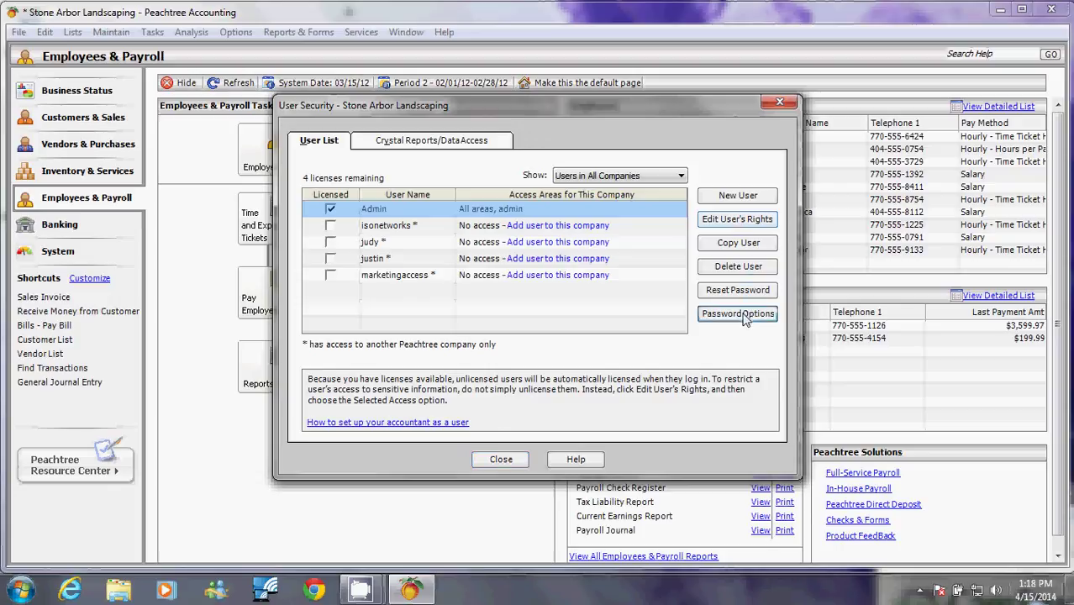
drag(443, 141, 556, 126)
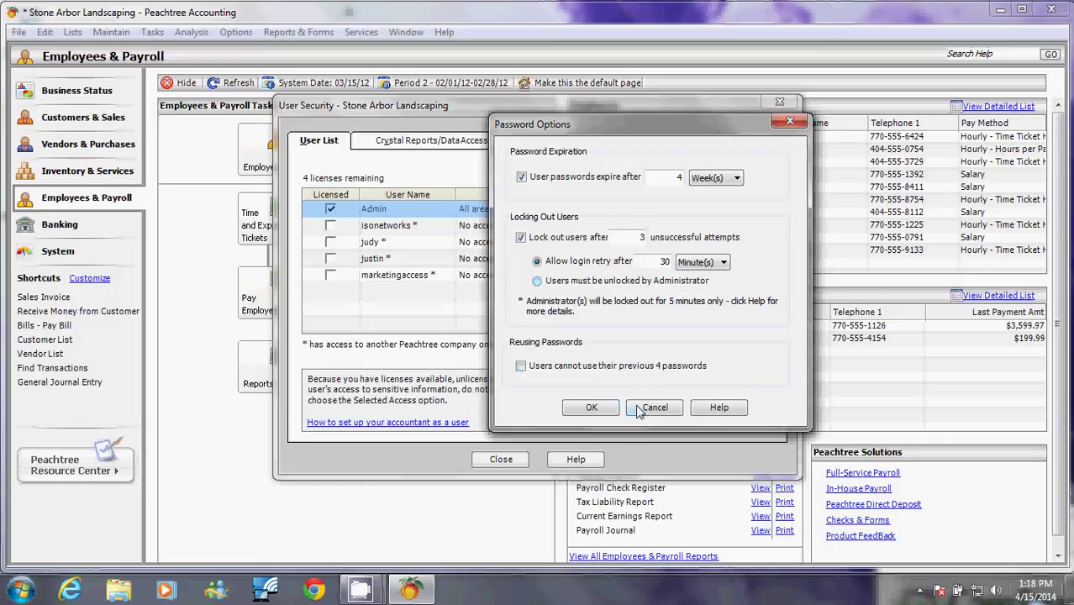
click(593, 411)
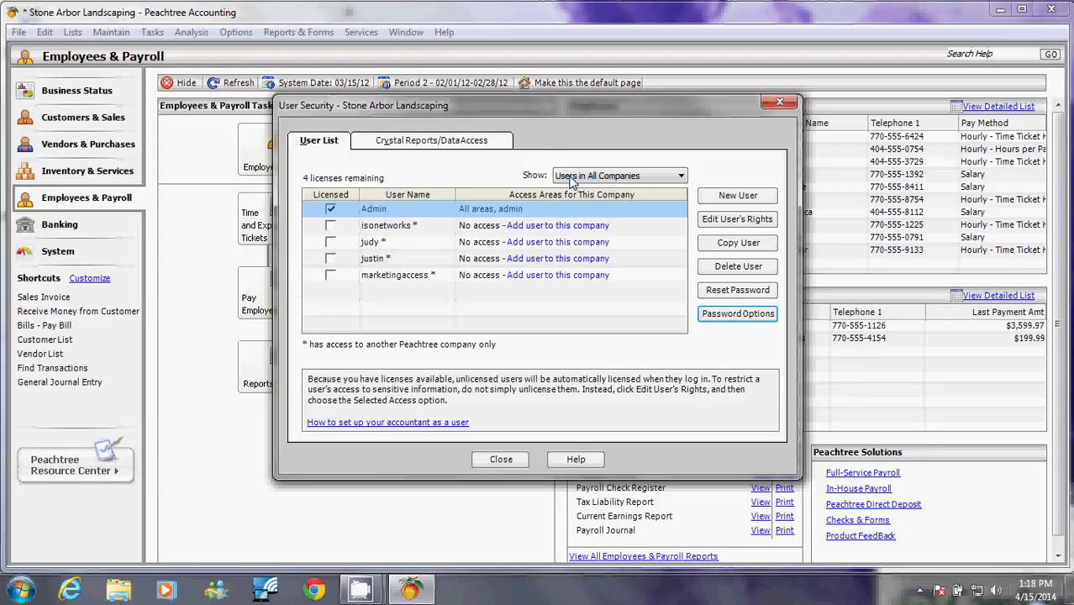
click(571, 178)
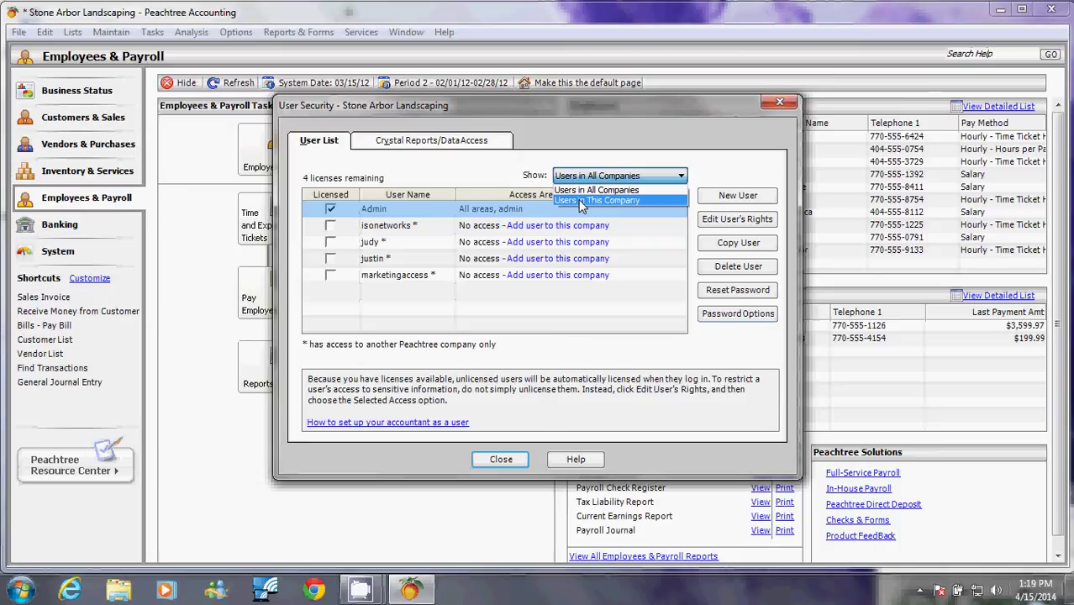
click(579, 200)
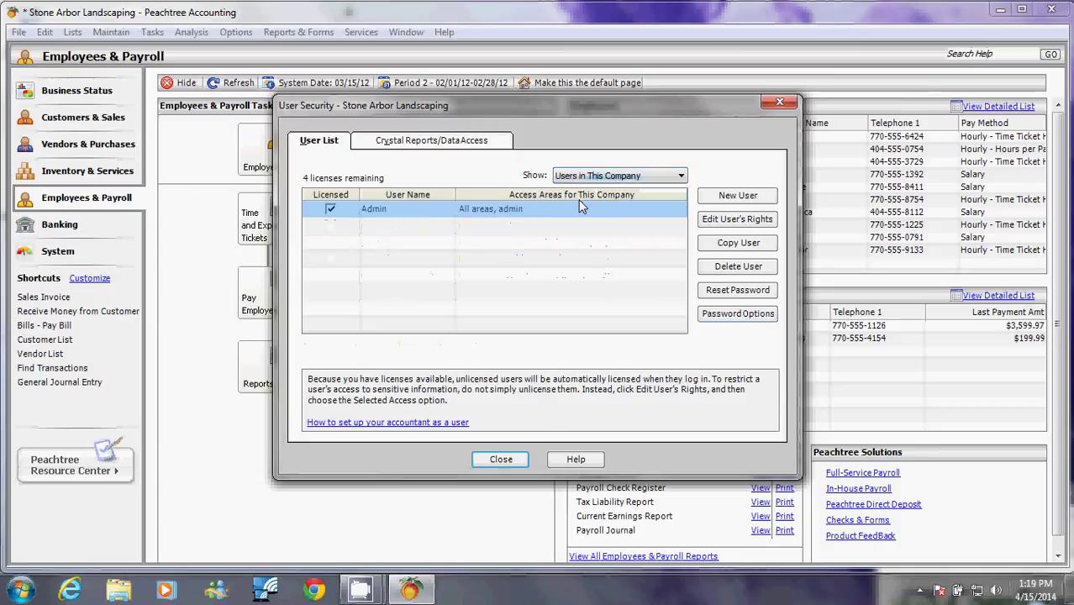
click(593, 179)
click(582, 189)
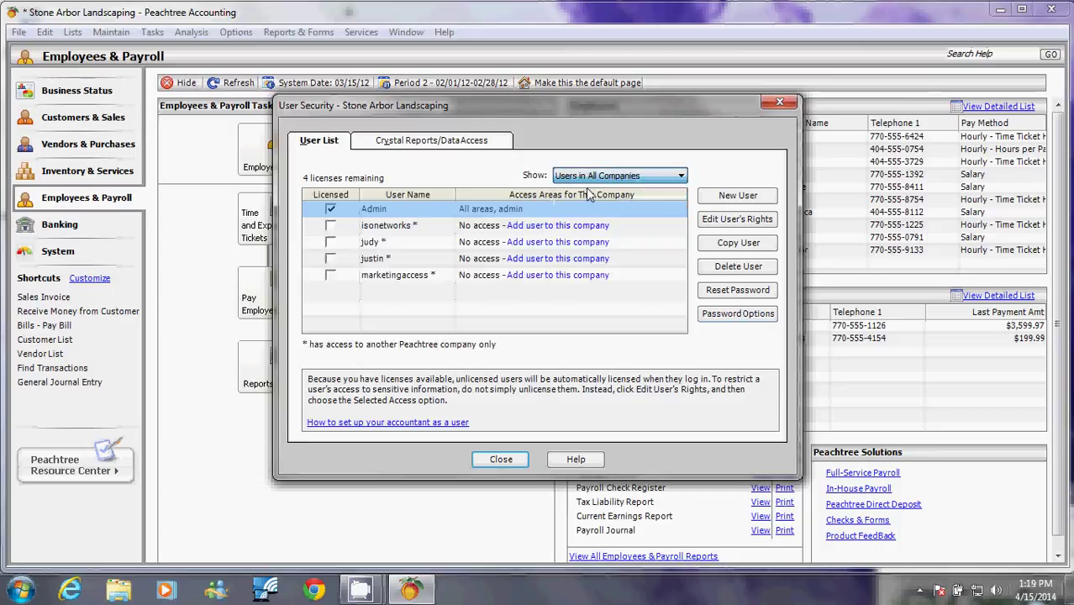
click(330, 226)
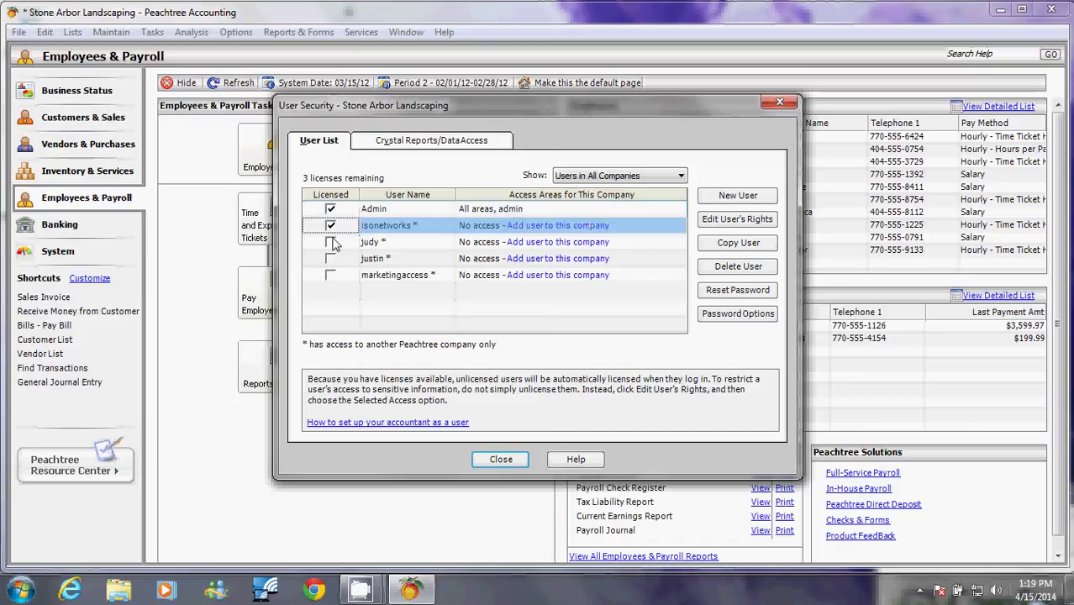
click(330, 242)
click(331, 258)
click(330, 275)
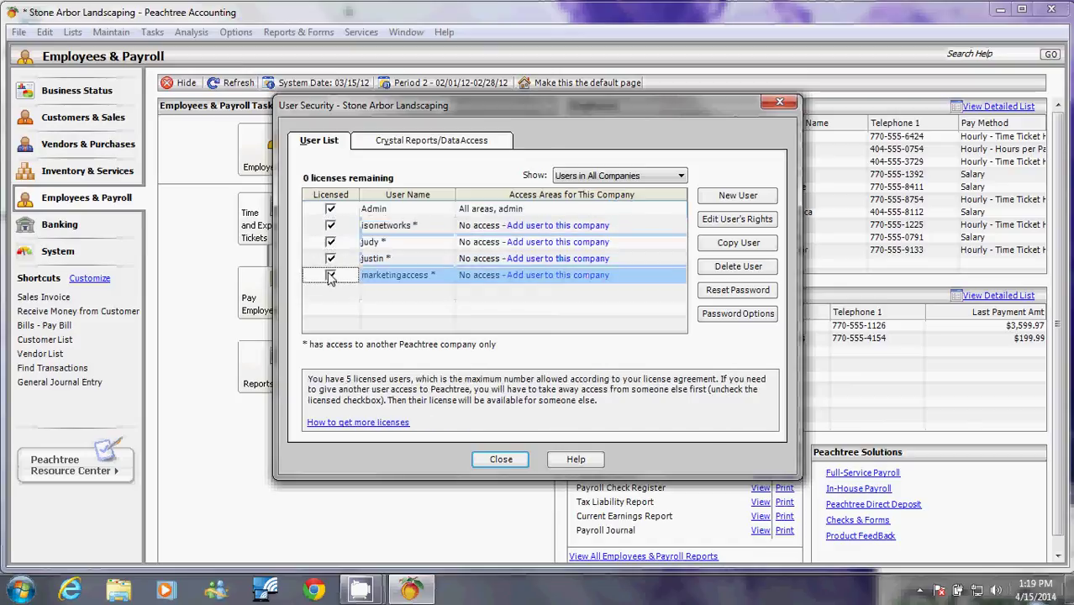
click(330, 275)
click(330, 258)
click(330, 242)
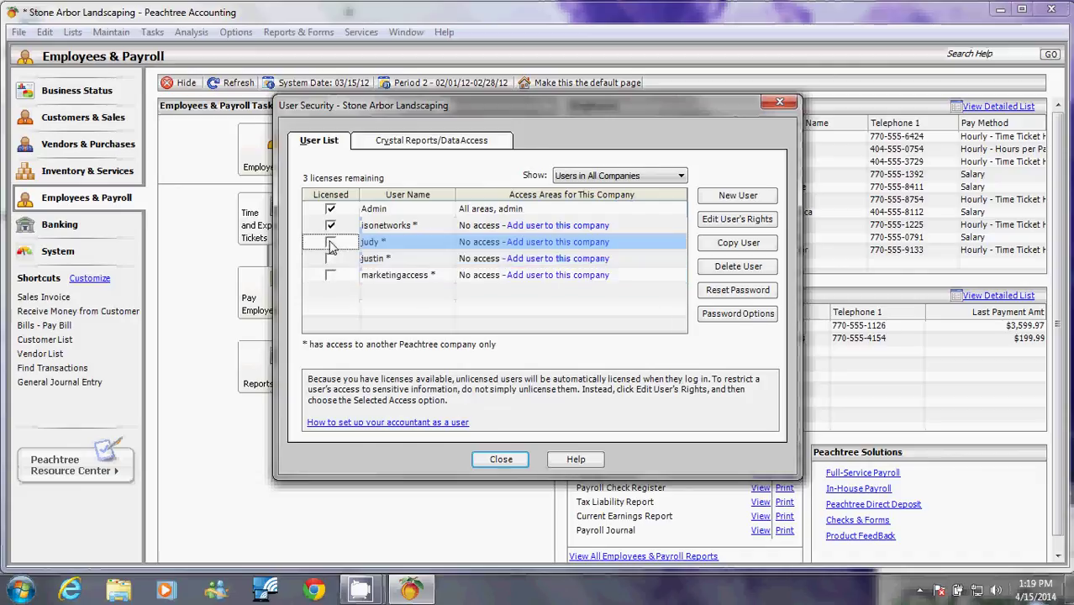
click(330, 226)
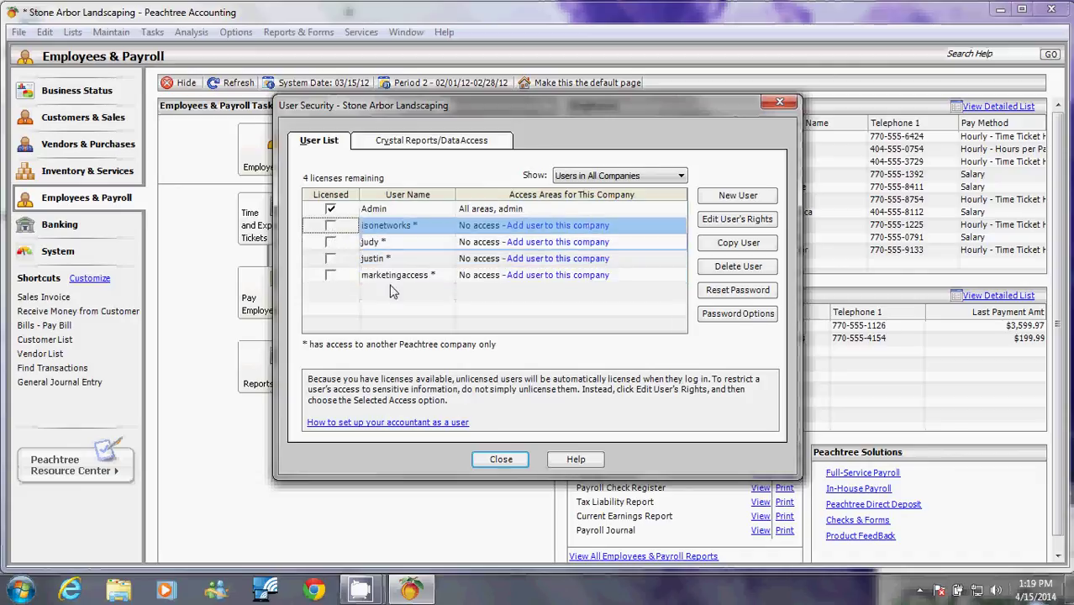
- Add user testuser1 with a password and full access to all areas, and save it
click(763, 196)
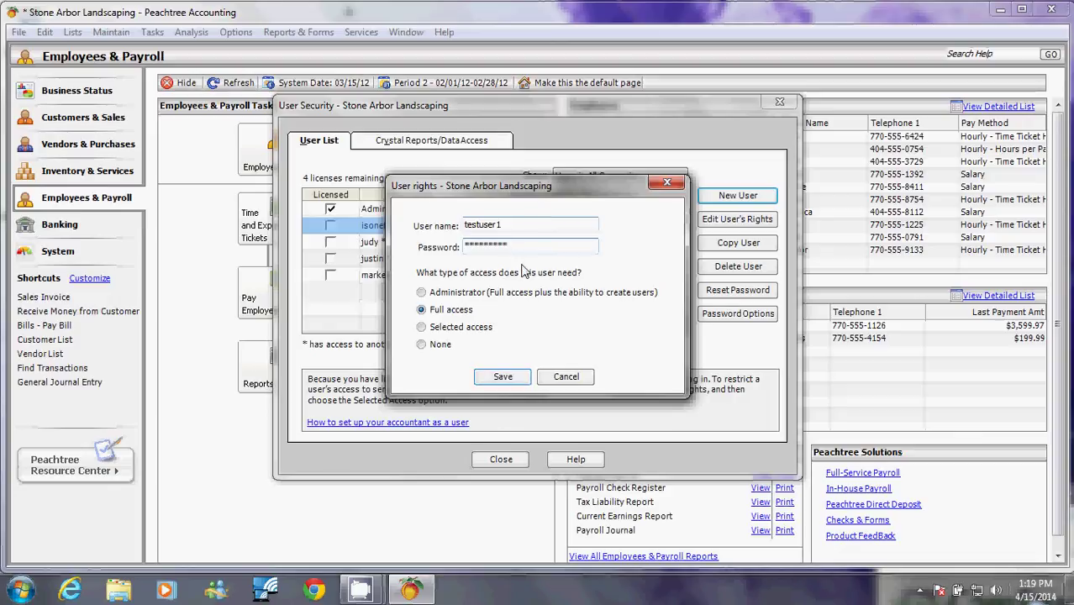
key(Tab)
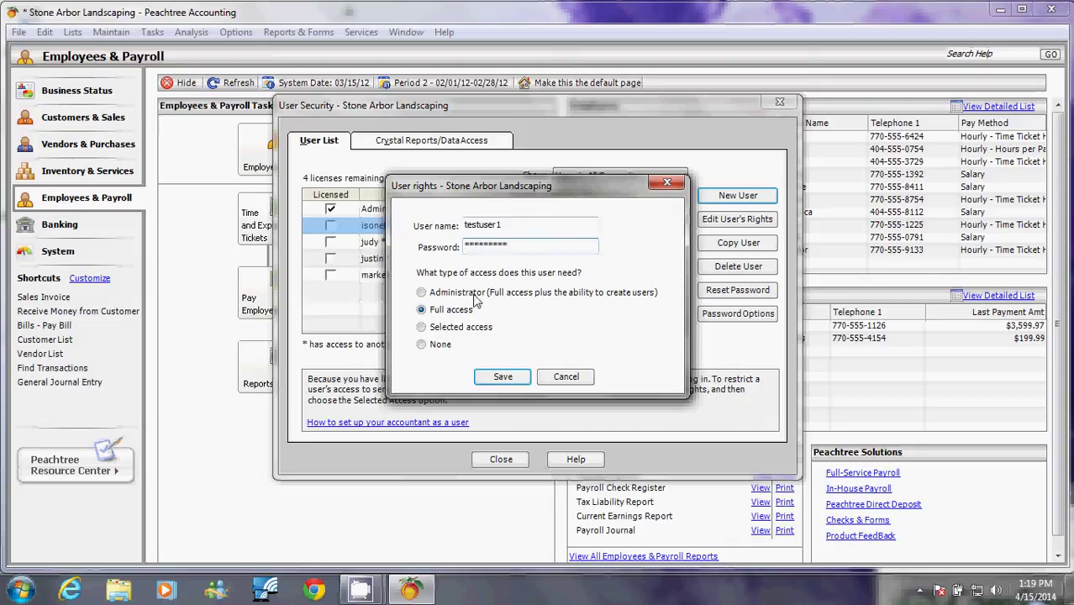
click(422, 294)
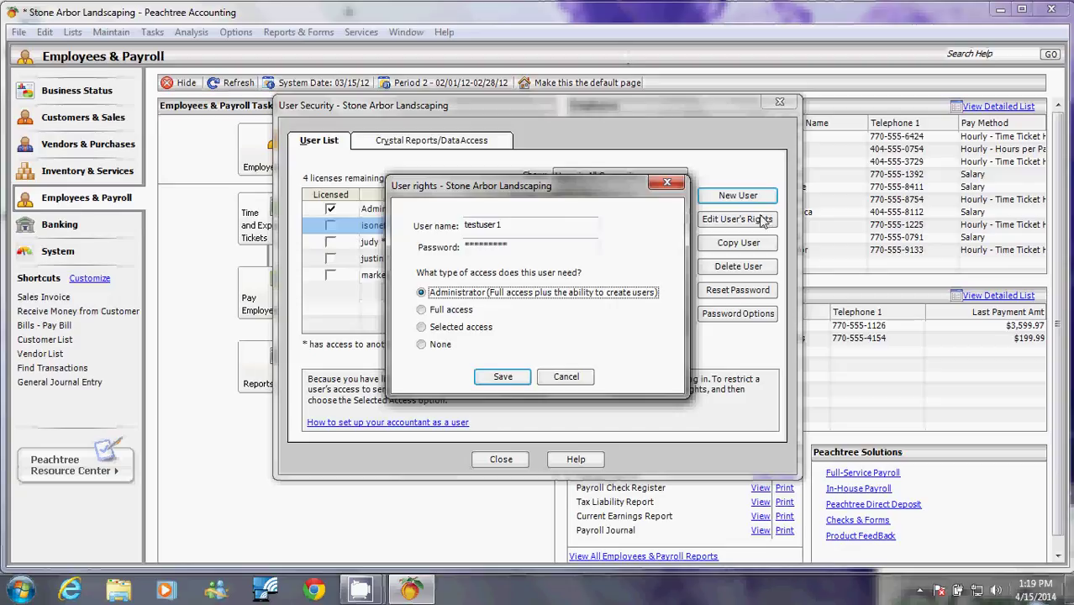
click(451, 313)
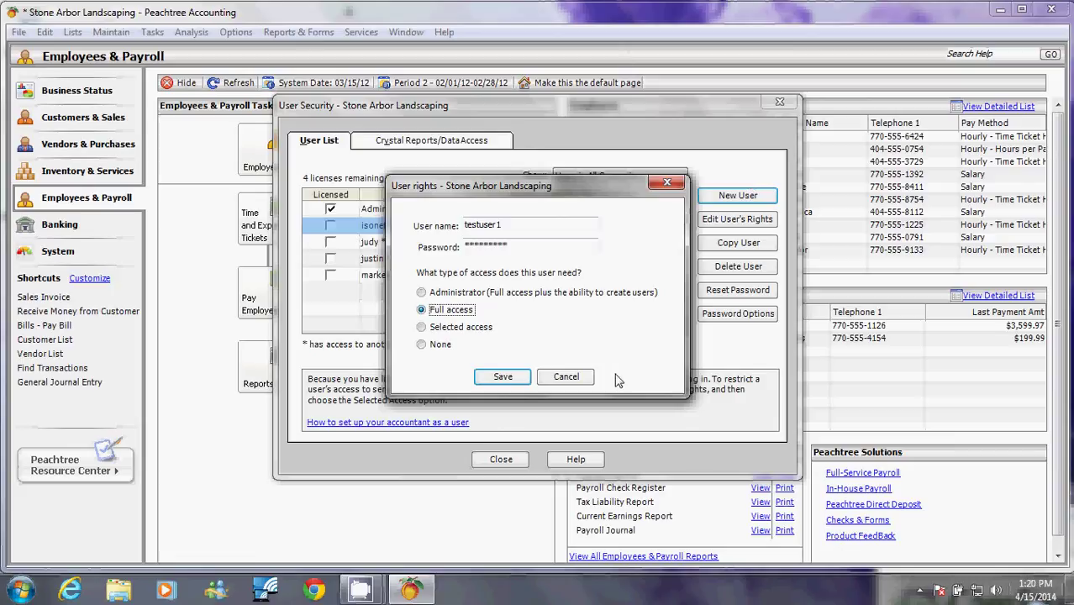
click(423, 327)
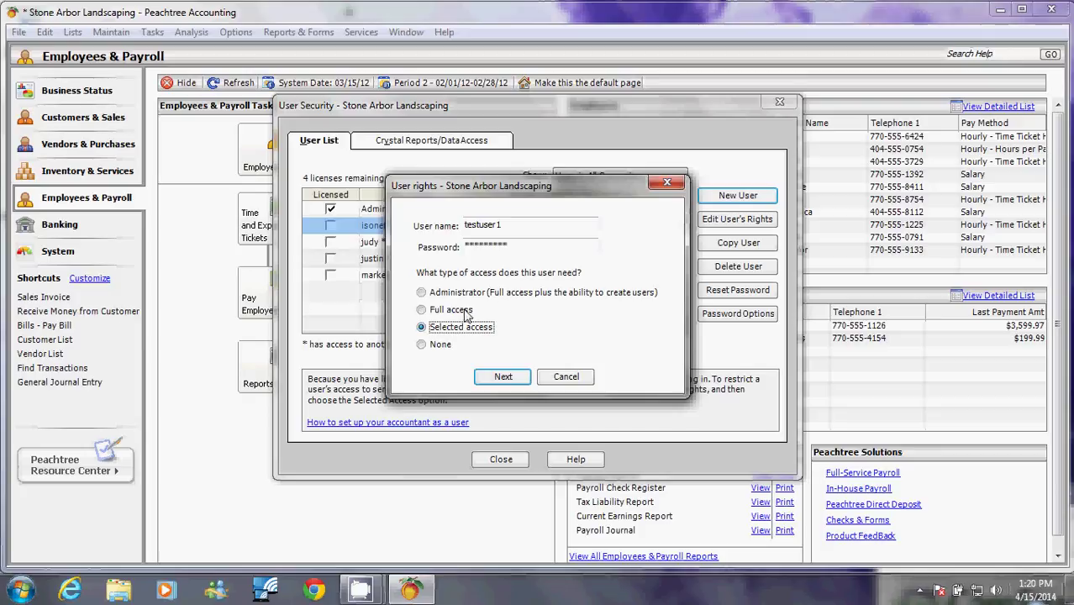
click(465, 310)
click(504, 379)
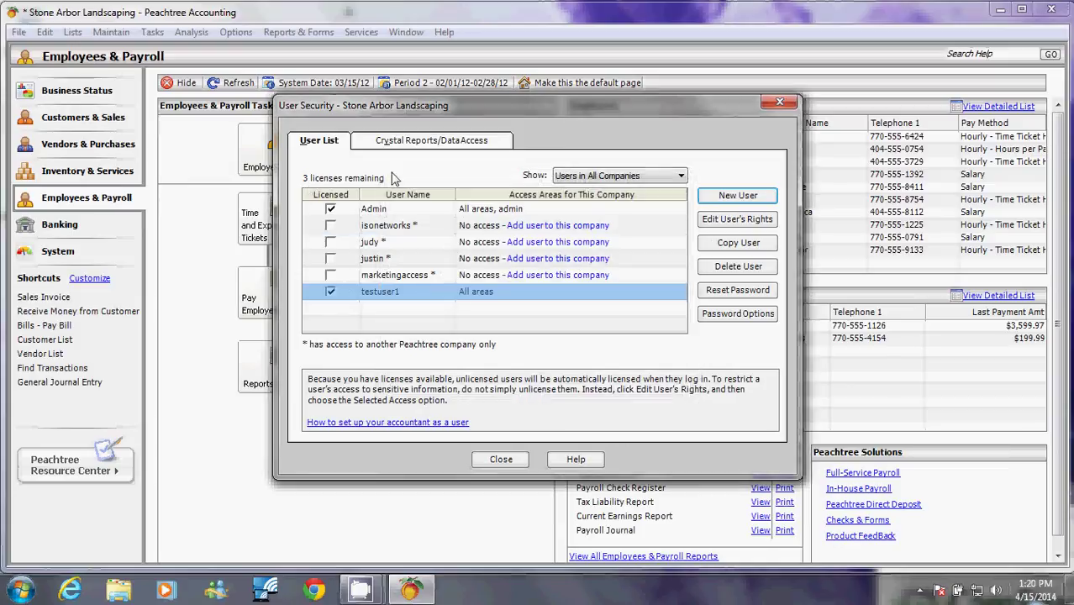
- Briefly license the third user, remove its license again, and select testuser1
click(331, 243)
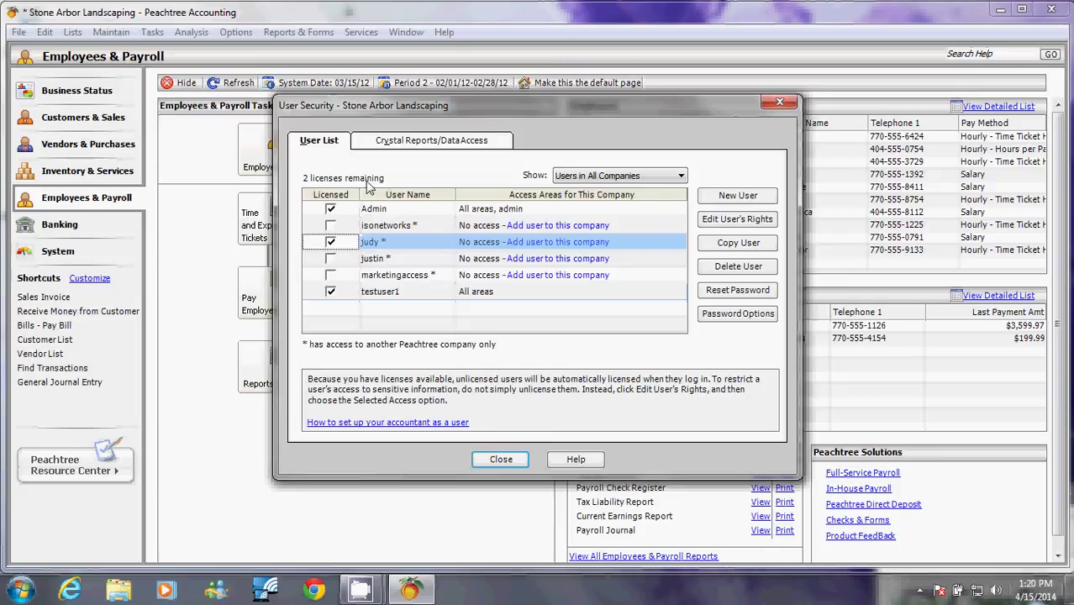
click(331, 243)
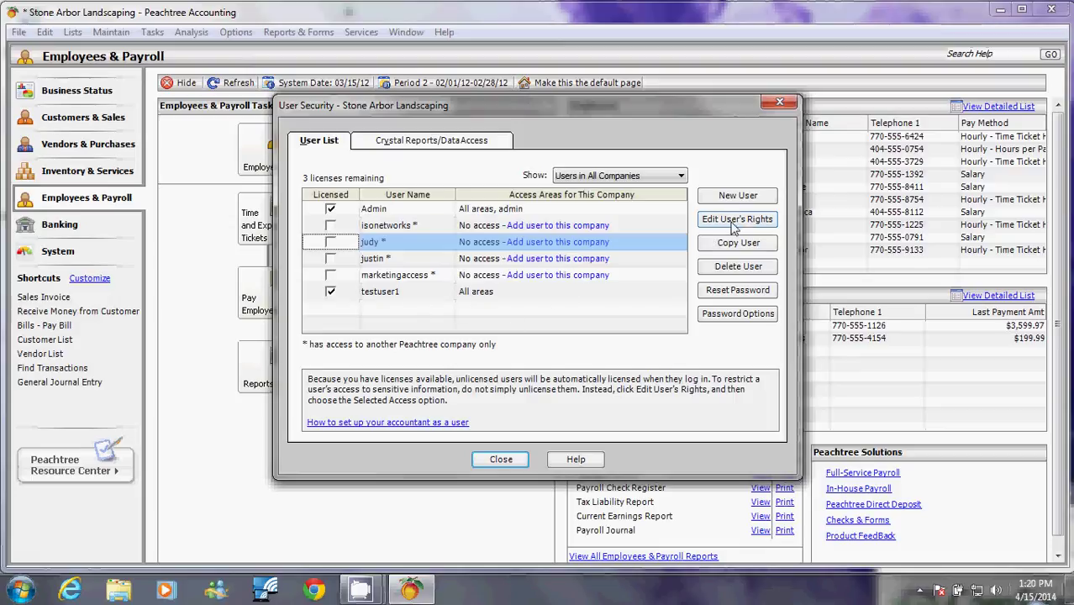
click(504, 292)
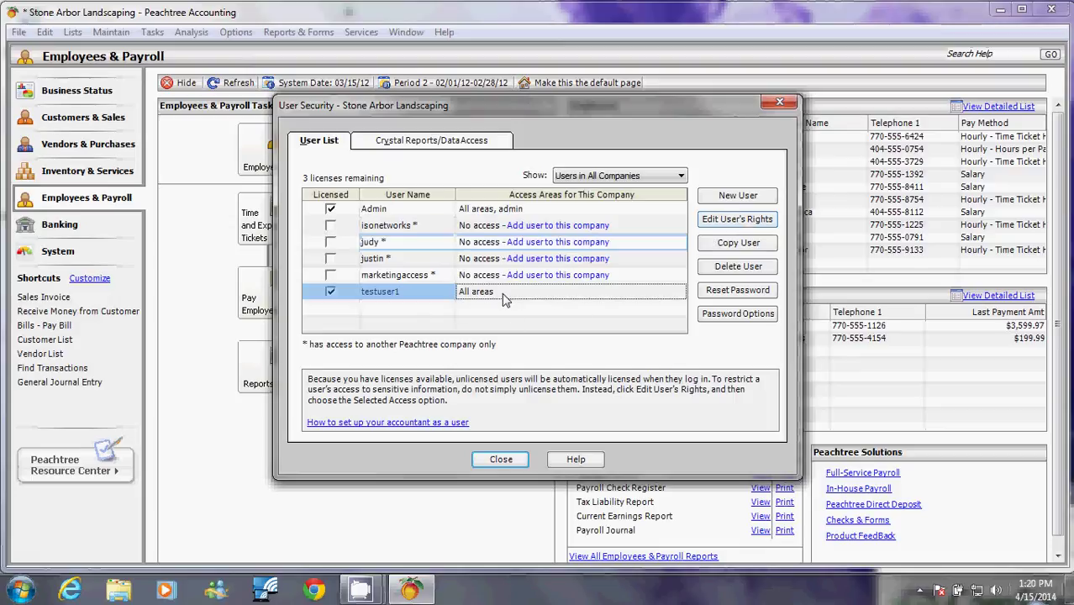
- Review testuser1's access rights, leaving full access, and start a user copied from testuser1
click(766, 220)
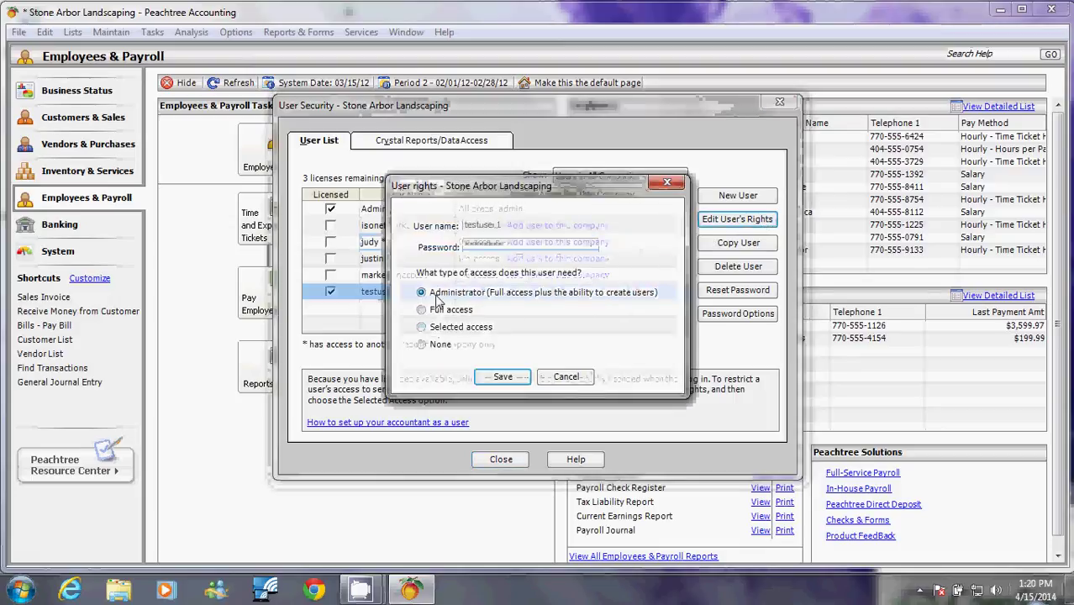
click(434, 330)
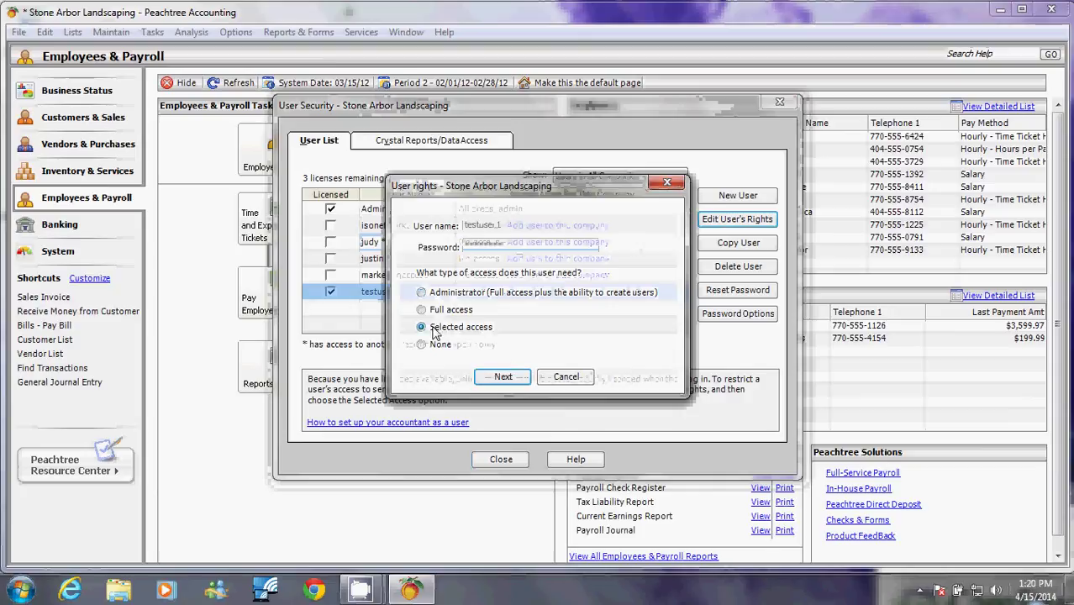
click(441, 309)
click(503, 376)
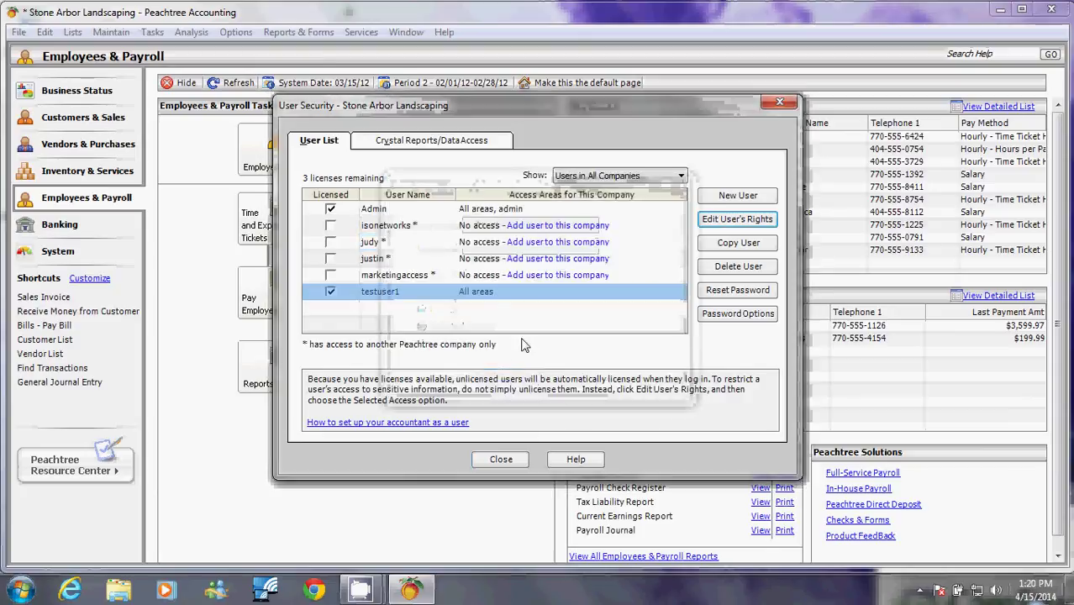
click(738, 242)
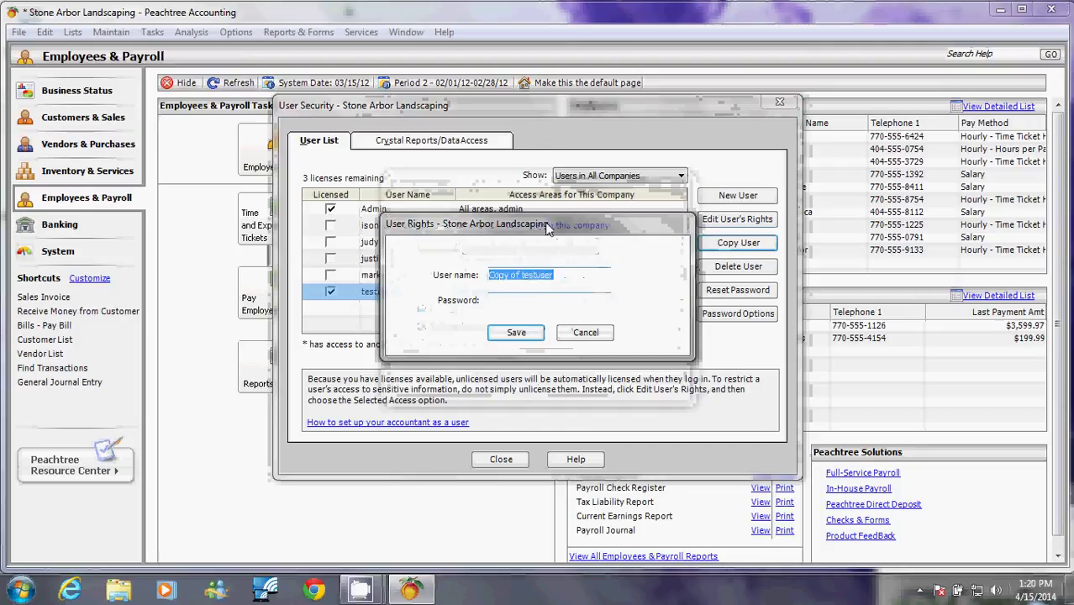
- Save the copied user as testuser3 with a password
drag(548, 229, 573, 231)
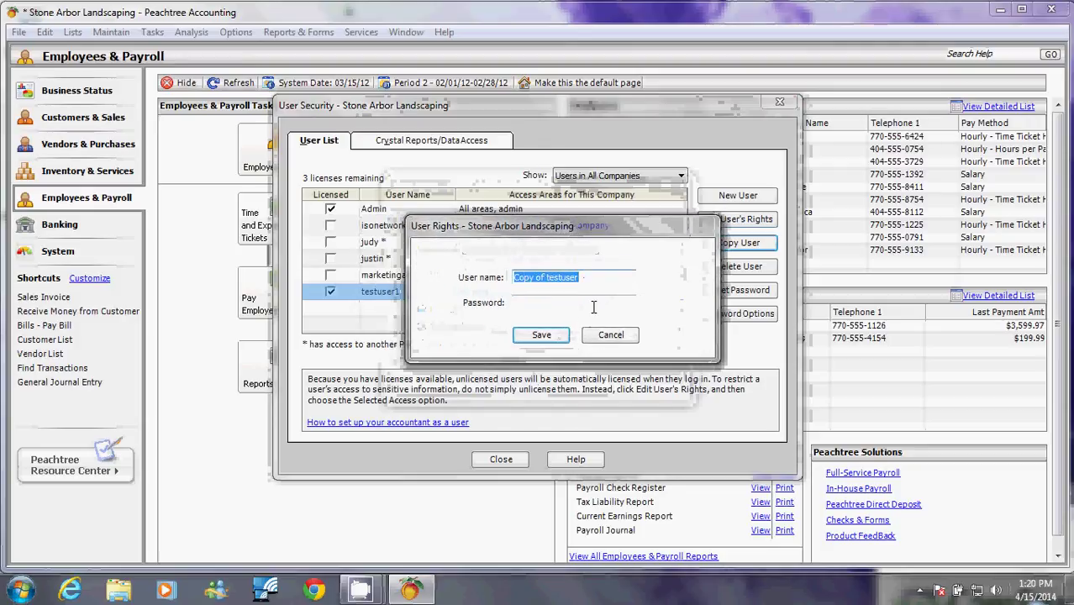
text(testuser)
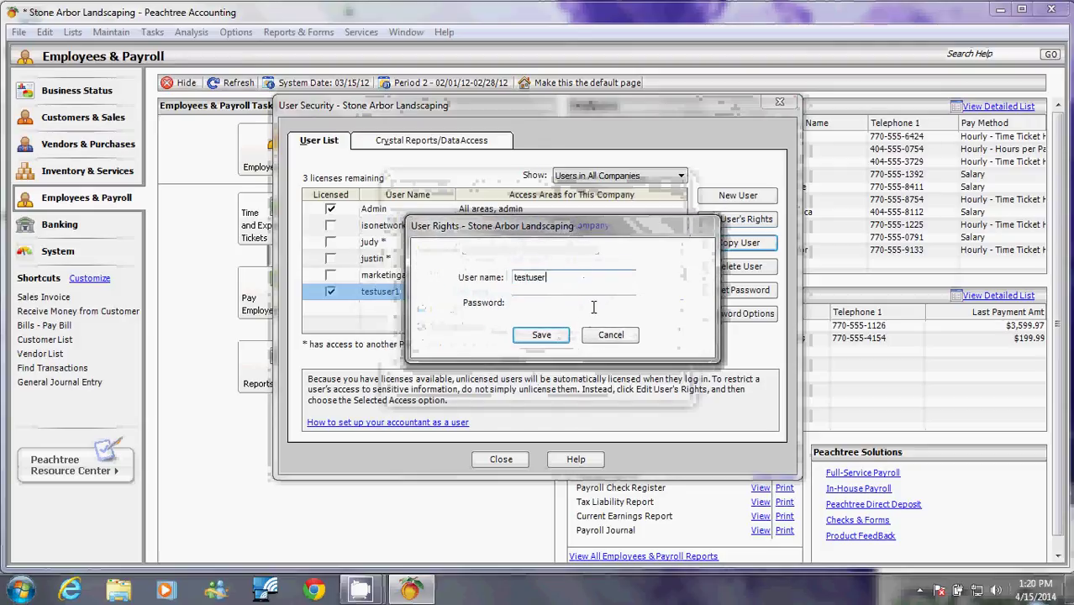
text(3)
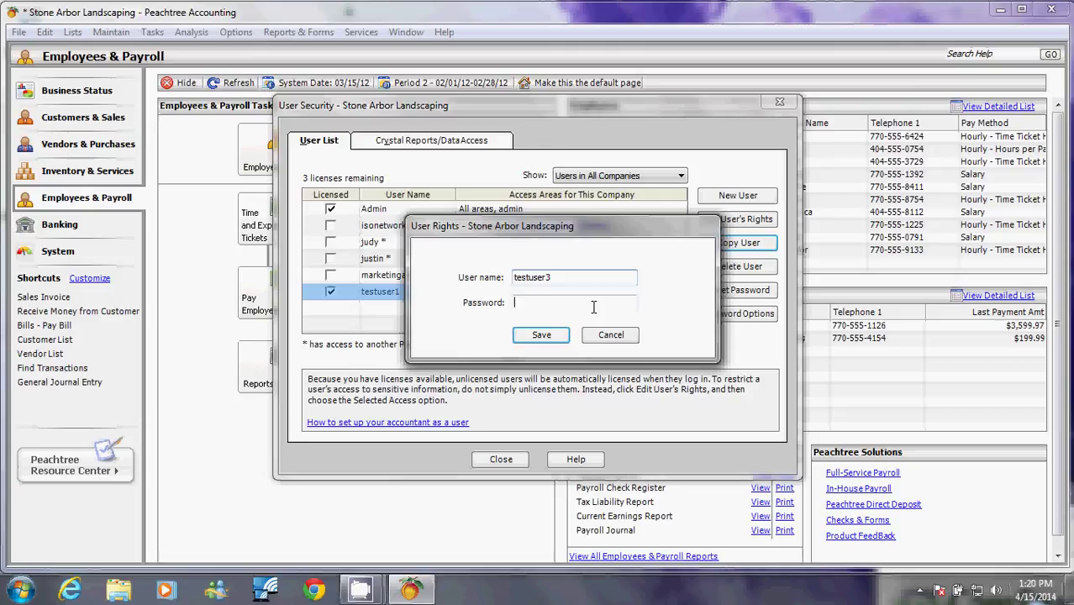
text(*********)
click(543, 336)
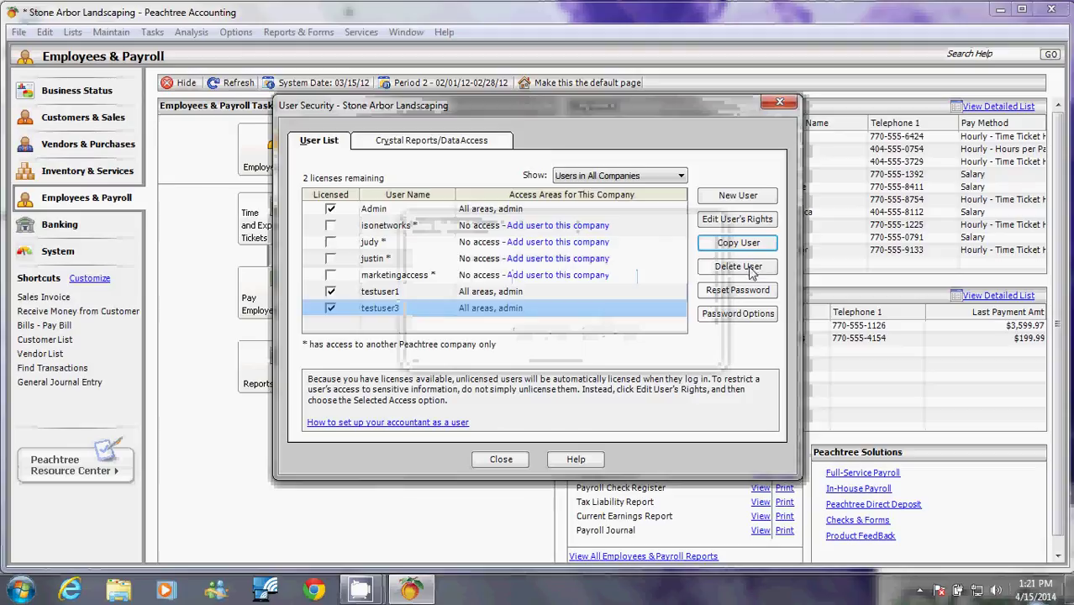
- Delete testuser3 after confirming, then bring up testuser1's Reset Password form
click(469, 314)
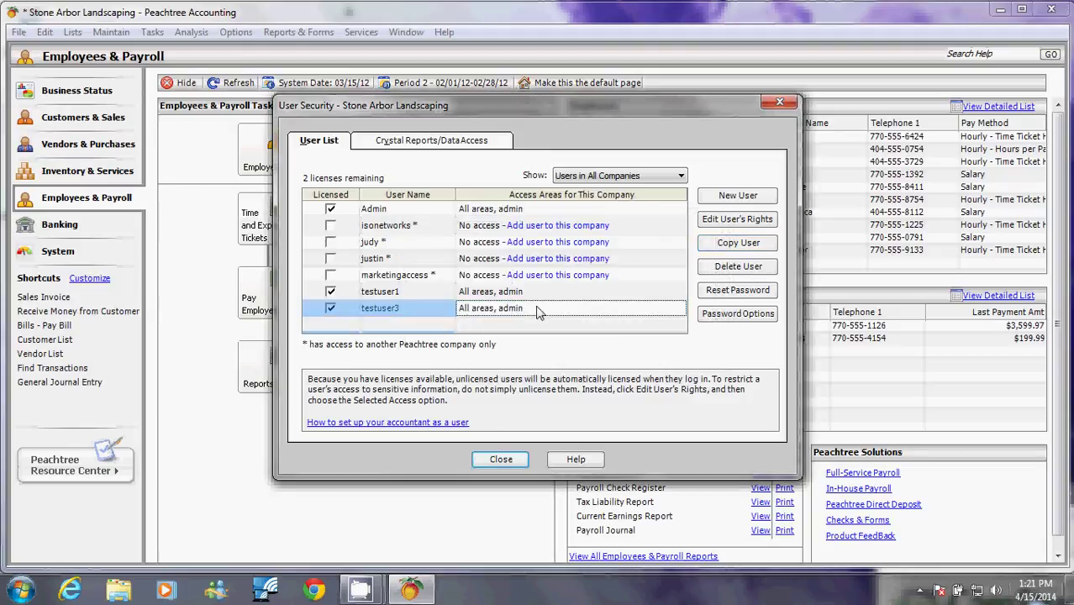
click(724, 269)
click(605, 354)
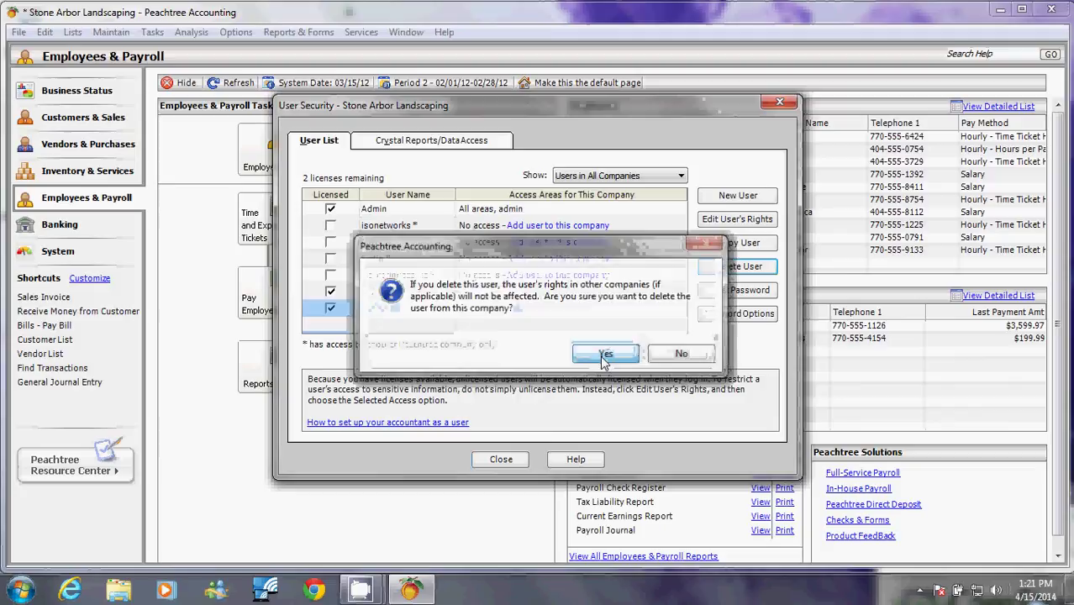
click(513, 296)
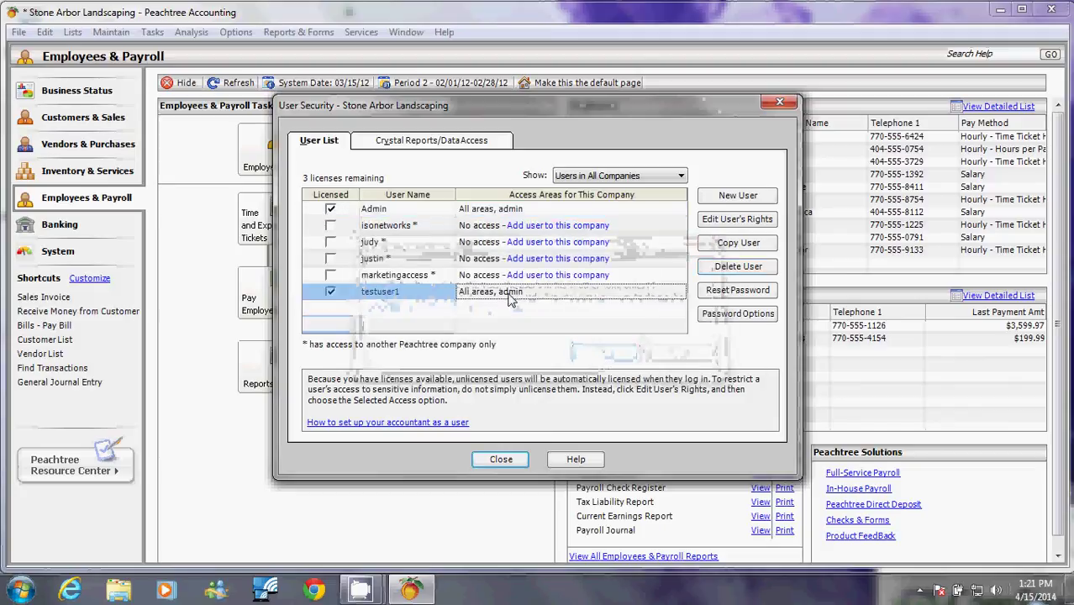
click(737, 291)
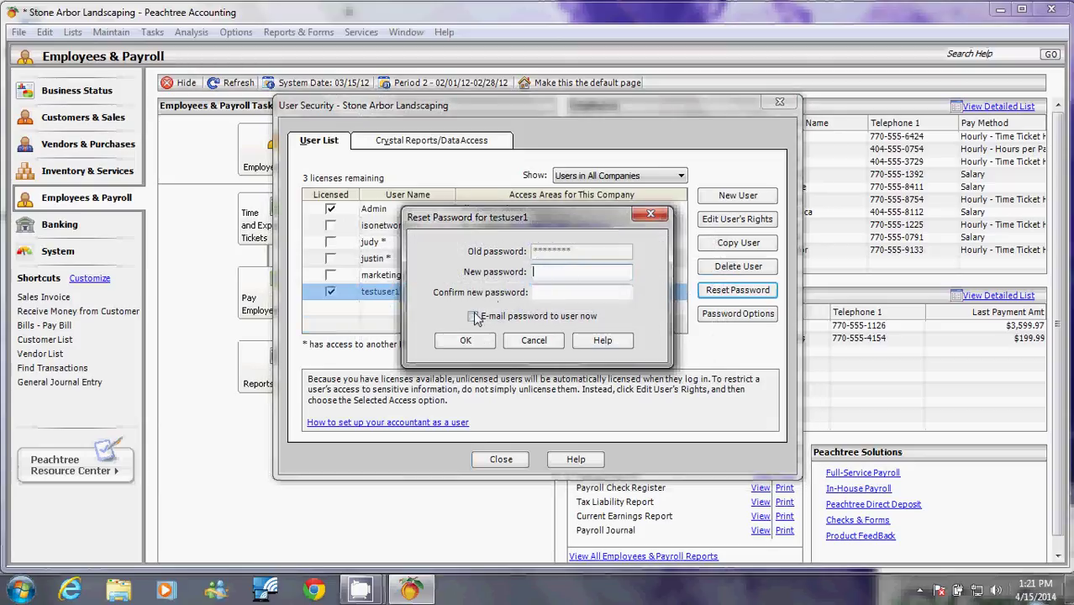
- Cancel the Reset Password dialog, keeping testuser1's current password
click(533, 341)
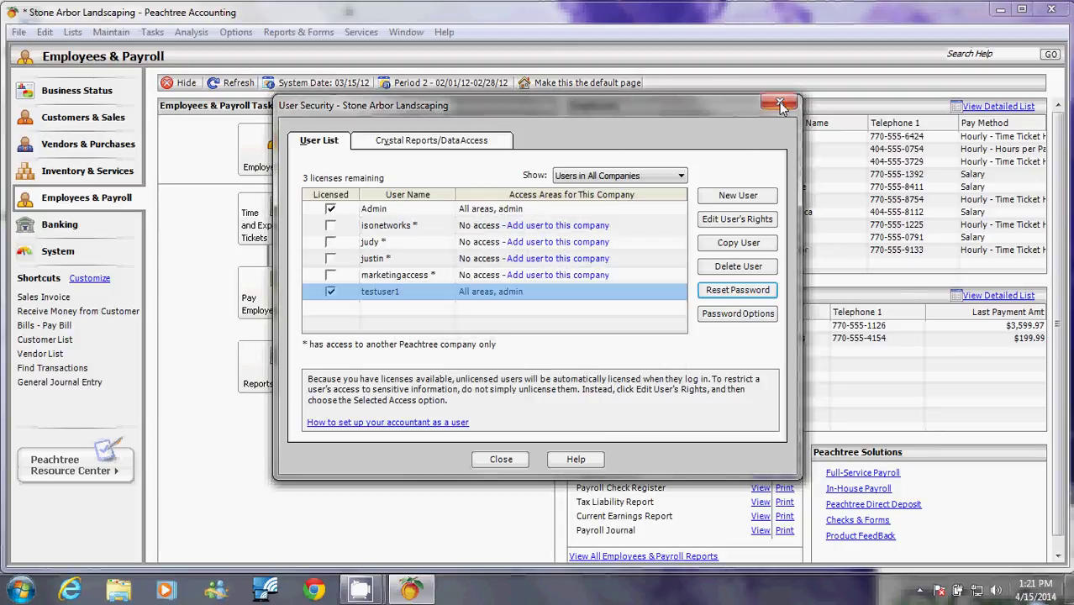
- Close User Security, reopen it from Users to check the list, and close it unchanged
click(501, 459)
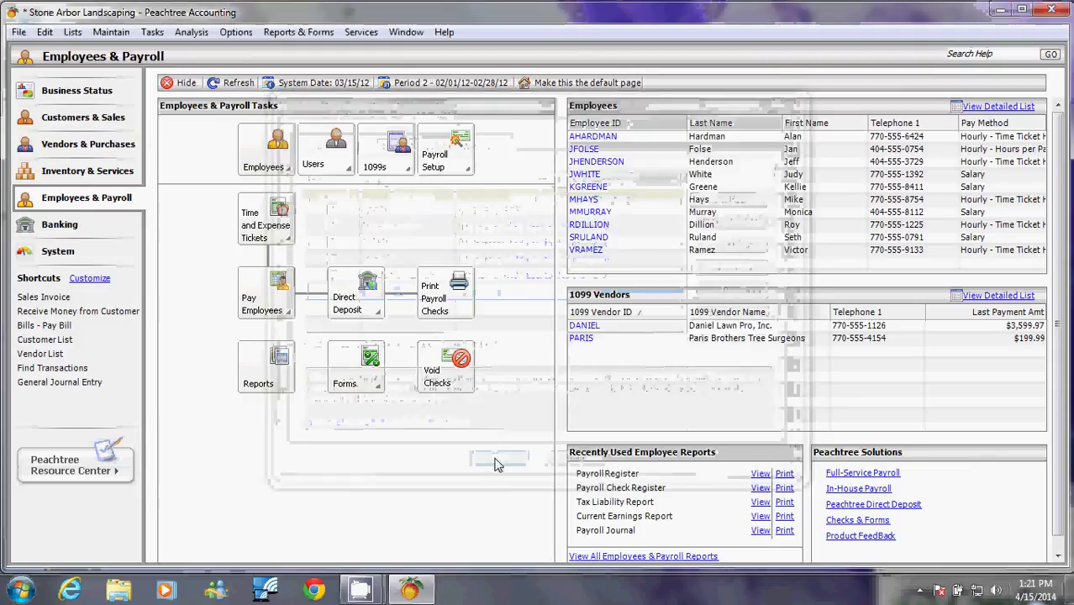
click(348, 167)
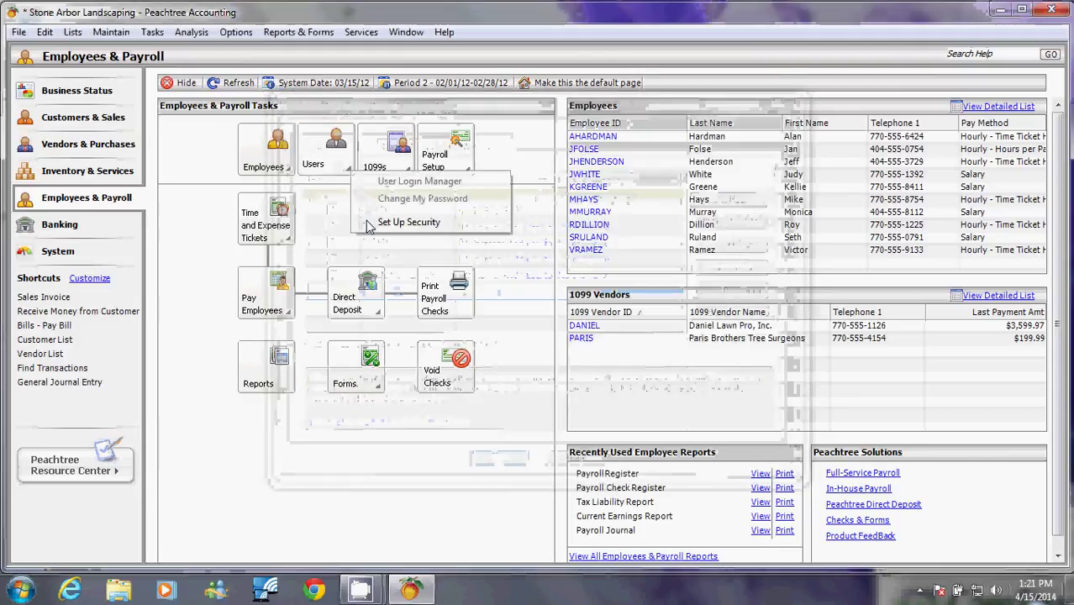
click(366, 221)
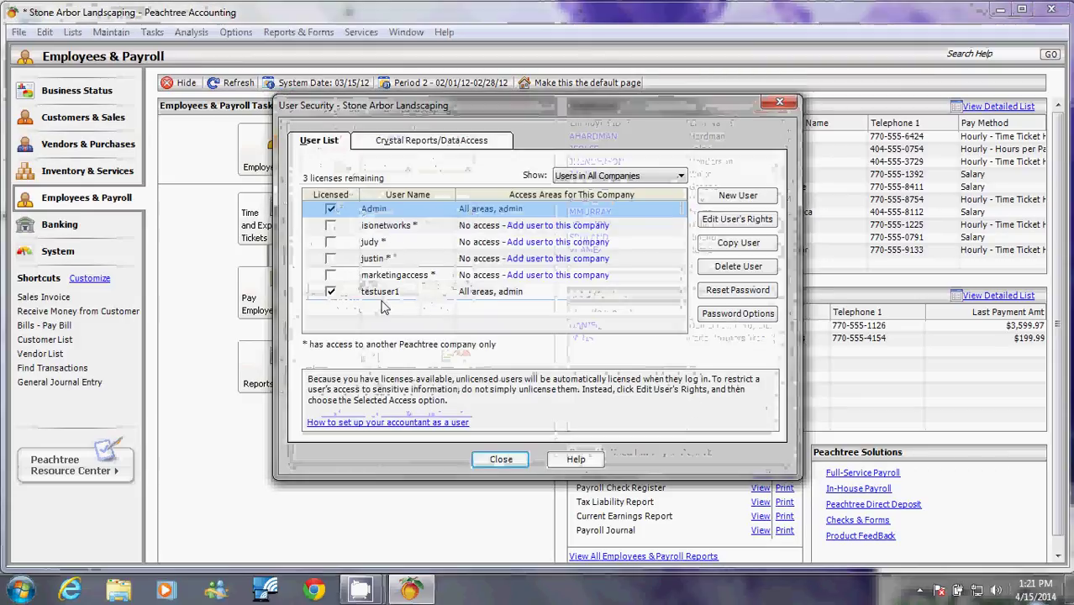
click(779, 102)
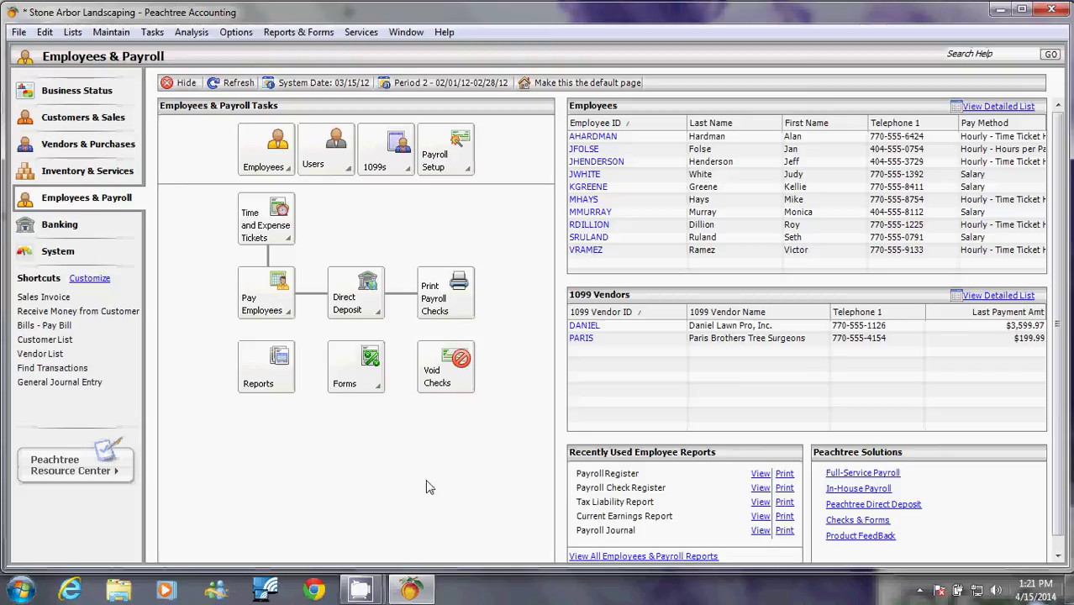
- Move from the Business Status dashboard to the Inventory & Services item list
click(105, 90)
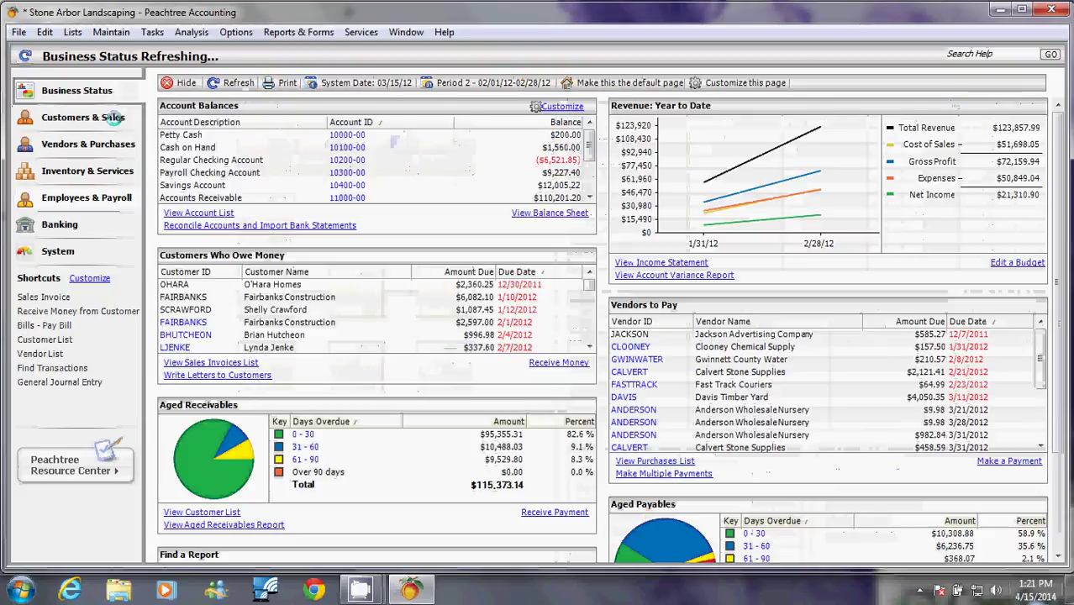
click(125, 172)
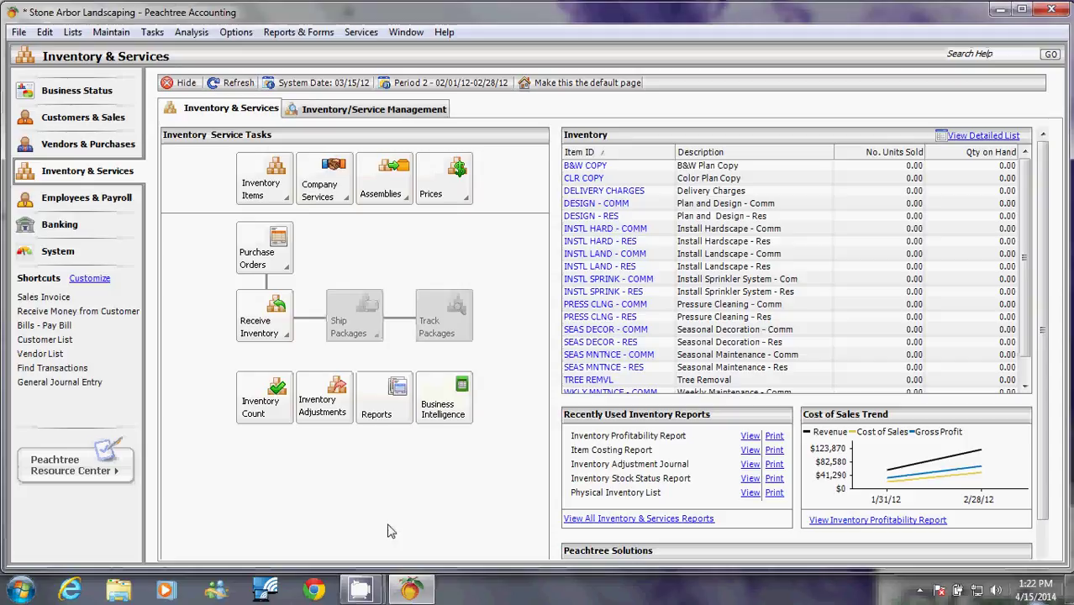
mouse_move(360, 590)
click(267, 507)
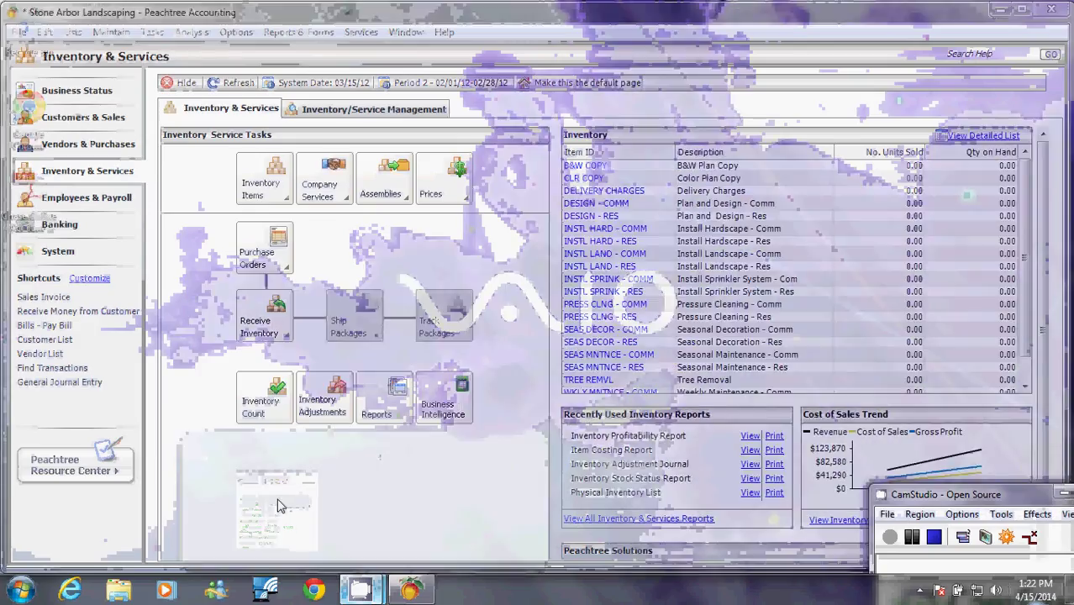